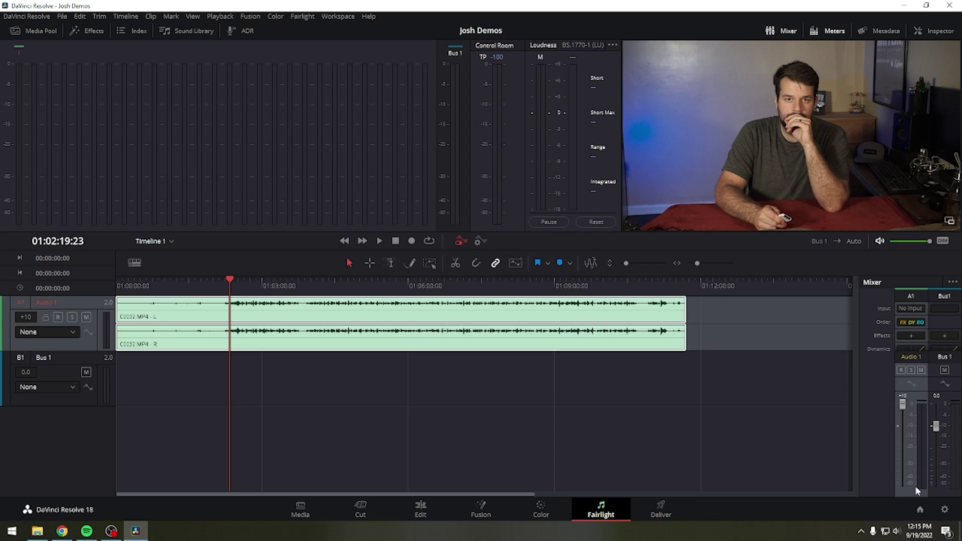
# Step: Add a new mono audio track, Audio 2, below Audio 1
pyautogui.click(704, 452)
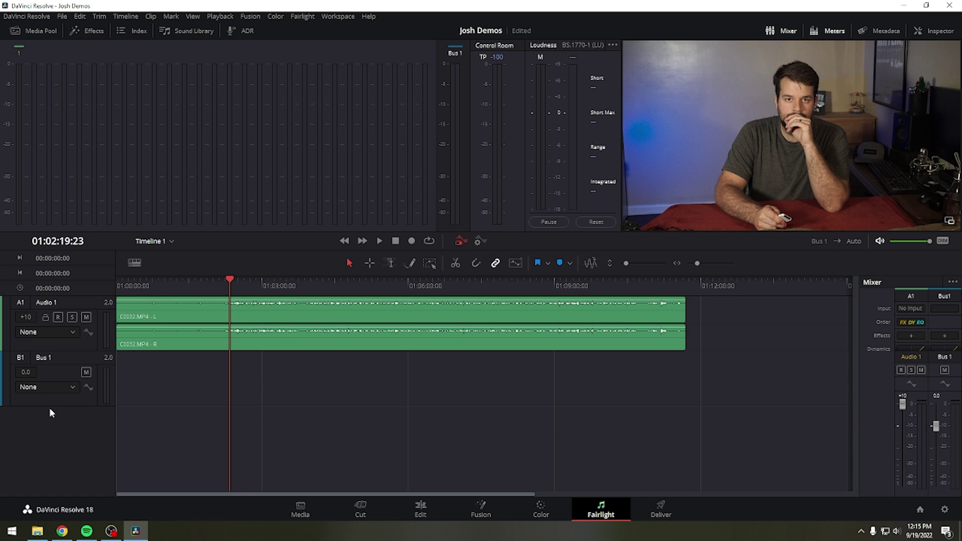
pyautogui.rightClick(59, 427)
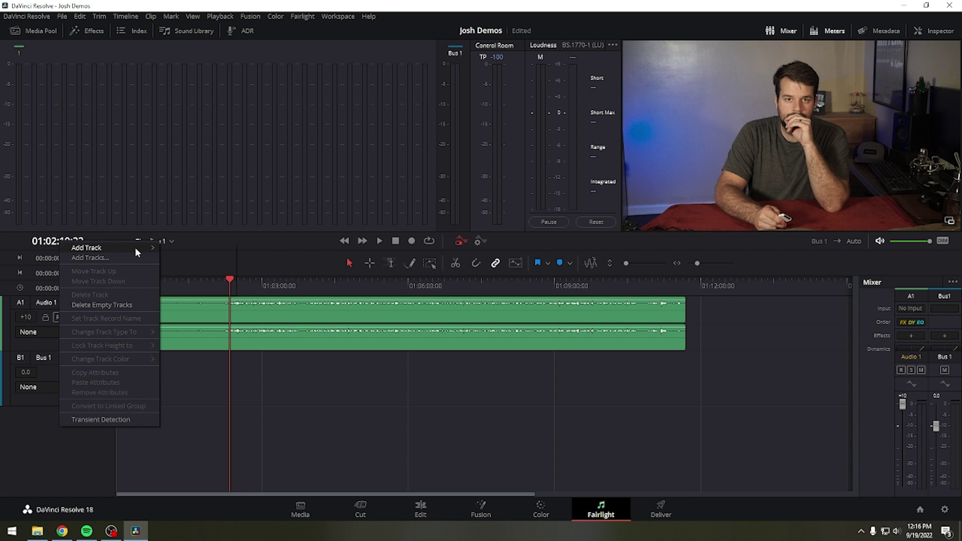
pyautogui.moveTo(137, 247)
pyautogui.click(179, 246)
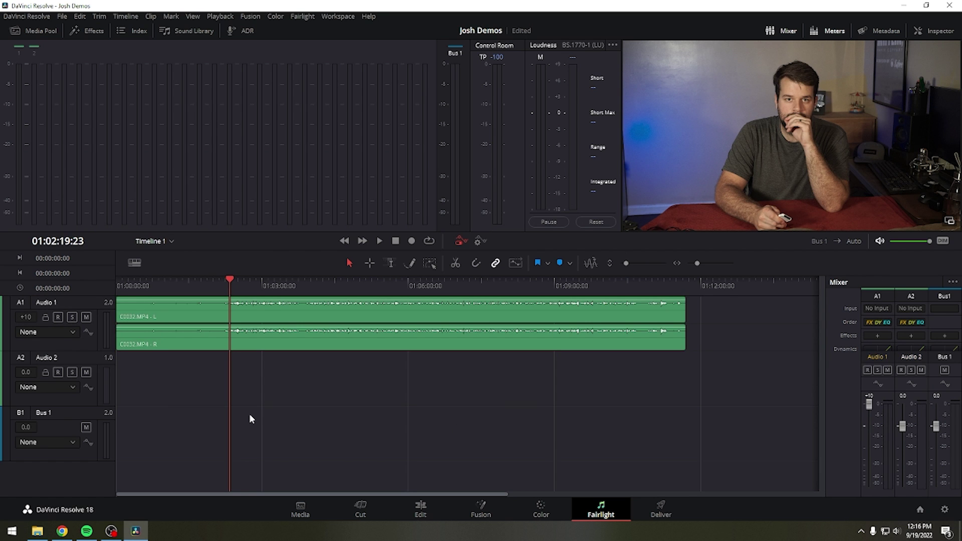
pyautogui.click(55, 354)
pyautogui.rightClick(54, 354)
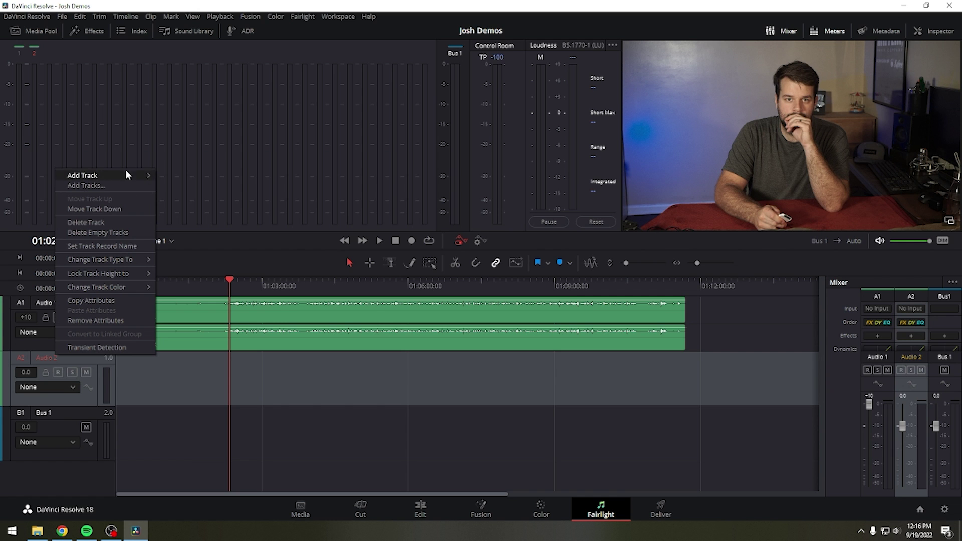
pyautogui.click(208, 426)
# Step: Rename the Audio 2 track to 'Josh ADR'
pyautogui.doubleClick(50, 354)
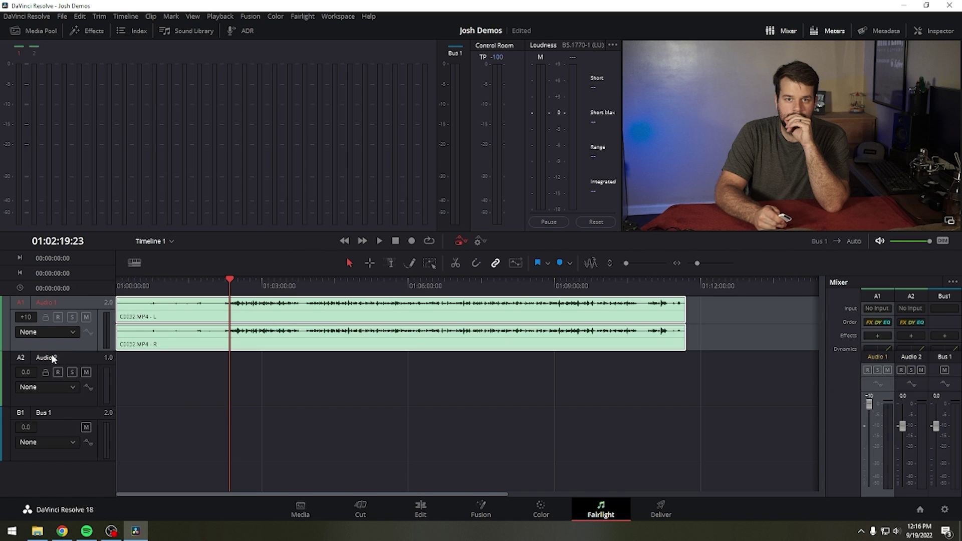
pyautogui.write('Josh ADR')
pyautogui.press('Return')
# Step: Solo both Audio 1 and Josh ADR, then bring up the ADR panel
pyautogui.click(71, 317)
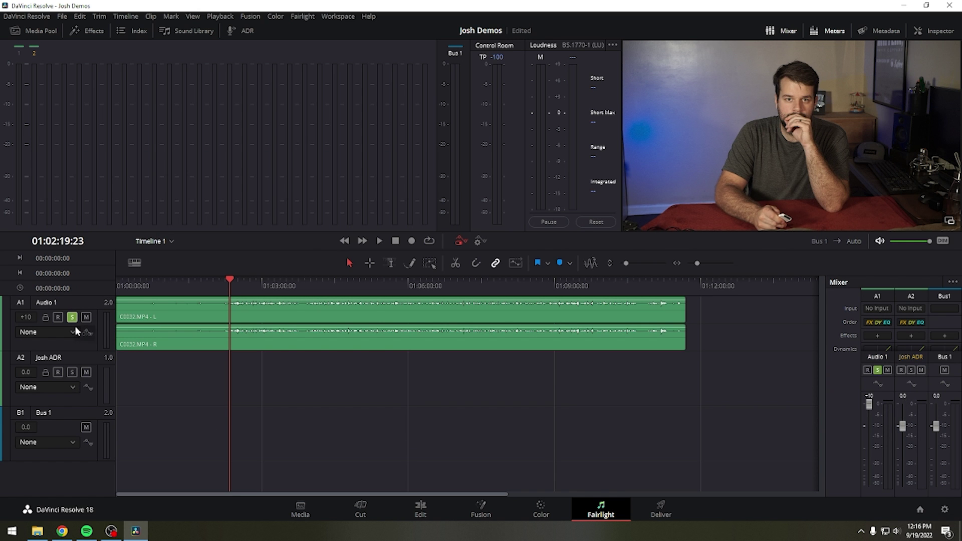
pyautogui.click(71, 372)
pyautogui.click(244, 32)
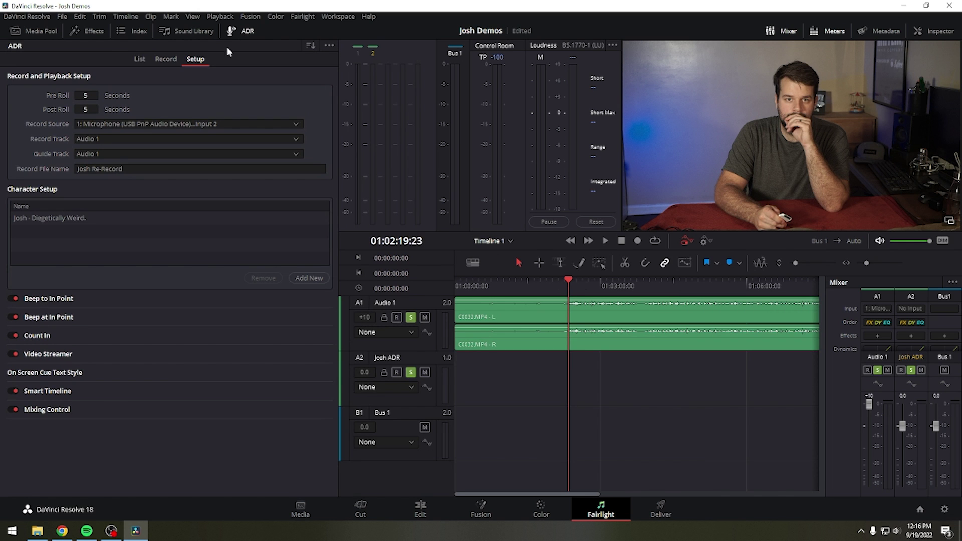
# Step: Choose the USB microphone as record source and set post-roll to 3 seconds
pyautogui.click(194, 124)
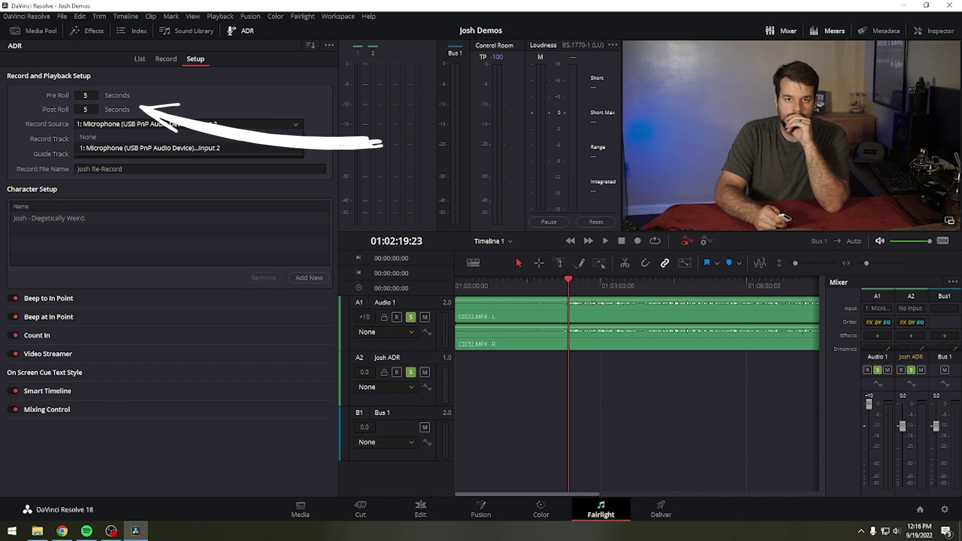
pyautogui.click(196, 148)
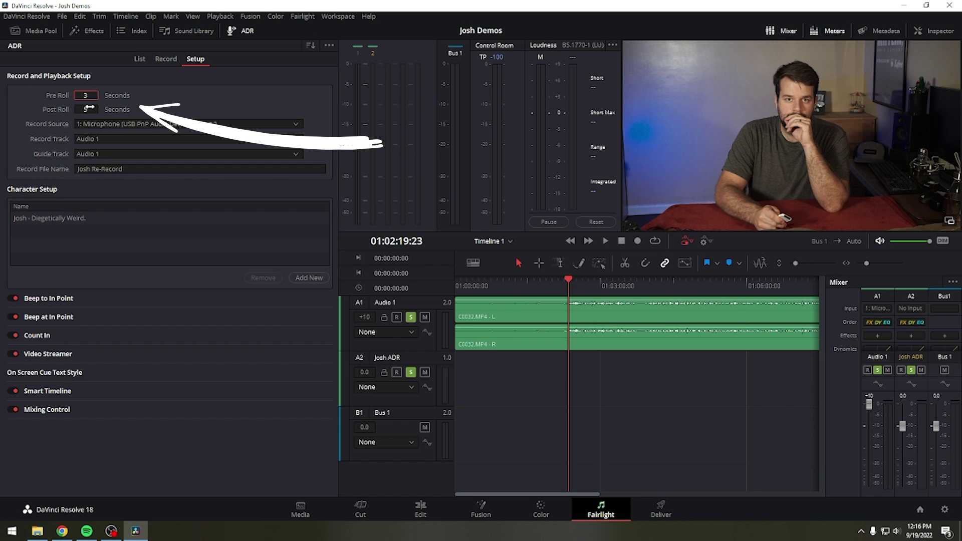
pyautogui.click(87, 109)
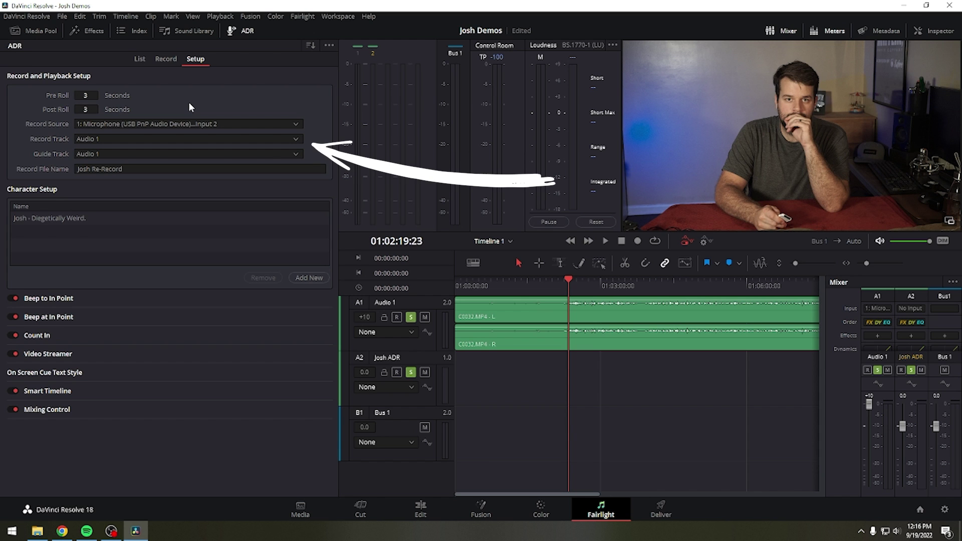
# Step: Set Josh ADR as the record track and reconfirm the USB microphone source
pyautogui.click(104, 136)
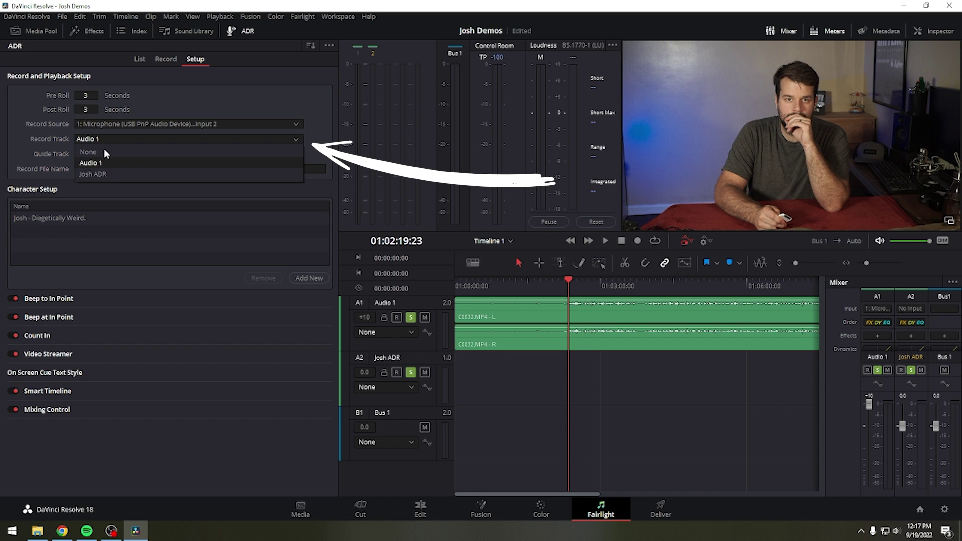
pyautogui.click(104, 170)
pyautogui.click(108, 124)
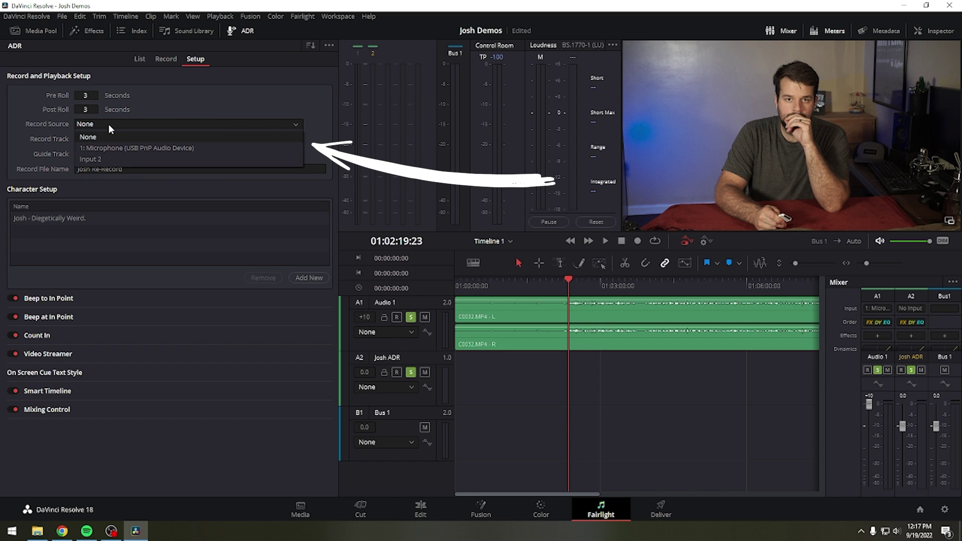
pyautogui.click(111, 142)
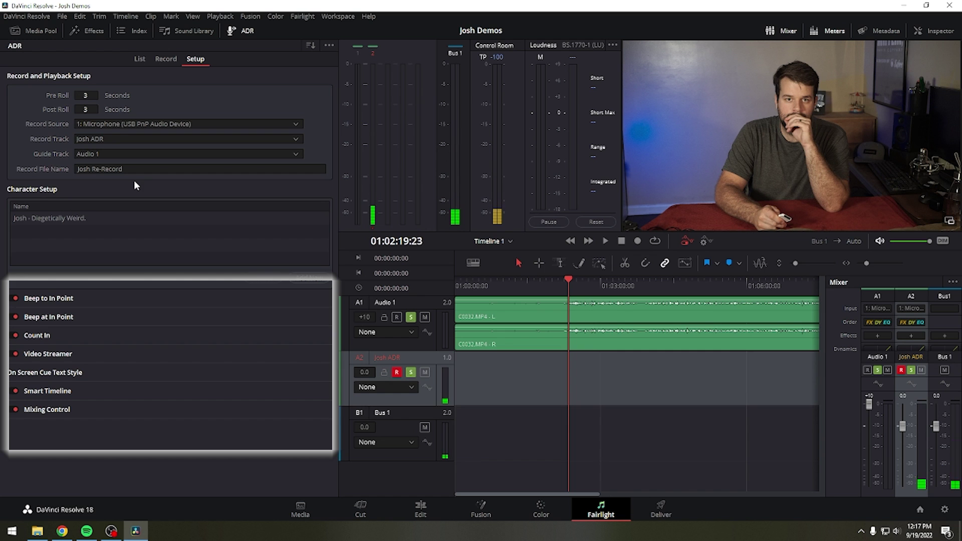
pyautogui.click(134, 153)
# Step: Keep Audio 1 as guide track and confirm 'Josh Re-Record' as the record file name
pyautogui.click(114, 176)
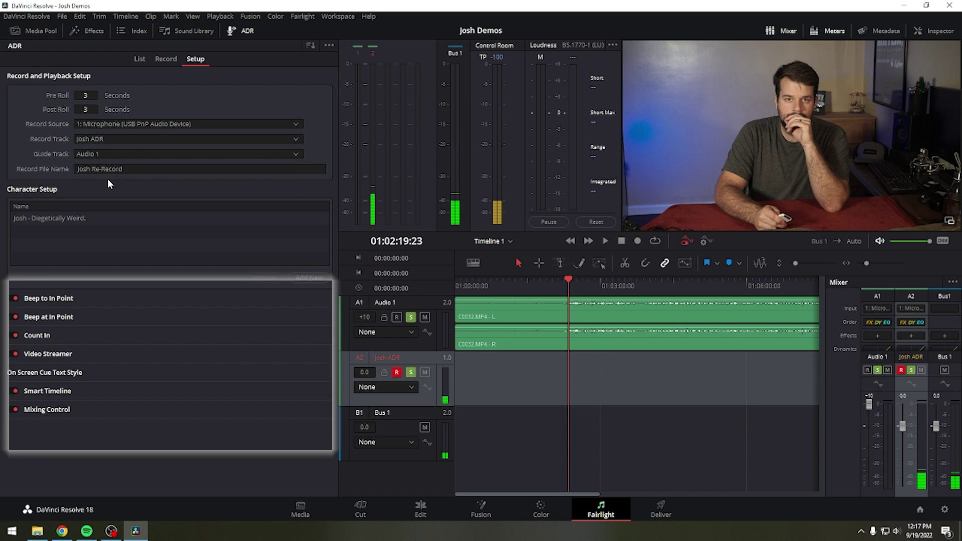
pyautogui.click(108, 169)
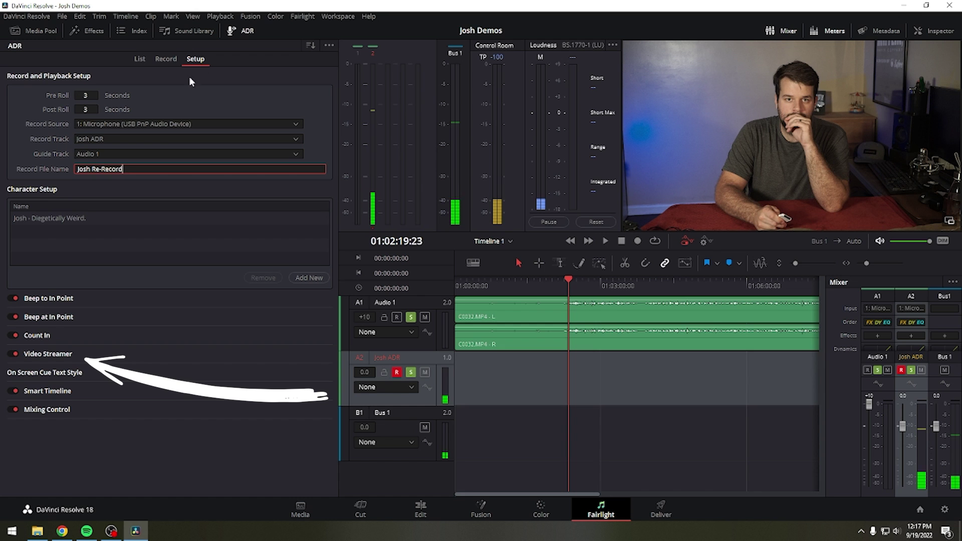
pyautogui.press('Return')
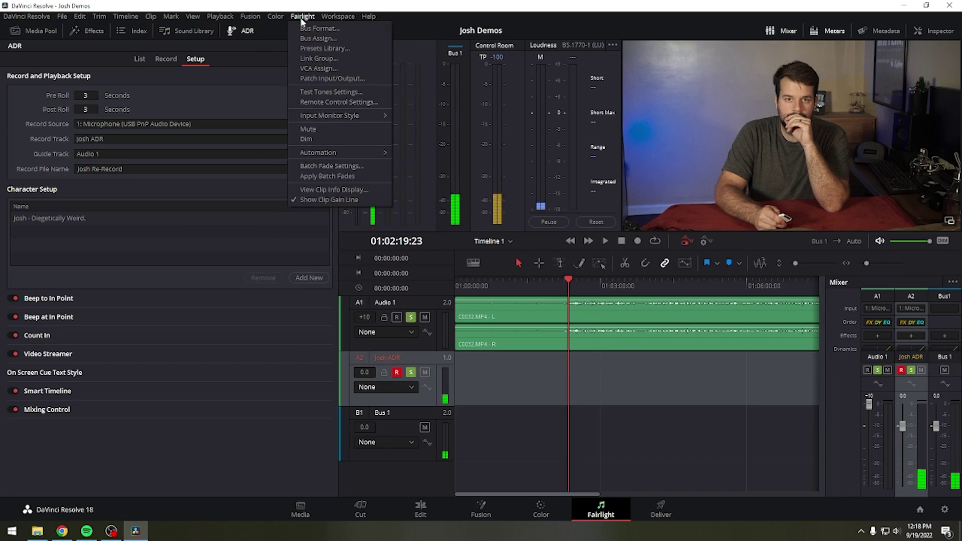
# Step: Patch System Generator Beeps to both speaker audio outputs and close the patching window
pyautogui.click(363, 78)
pyautogui.click(307, 79)
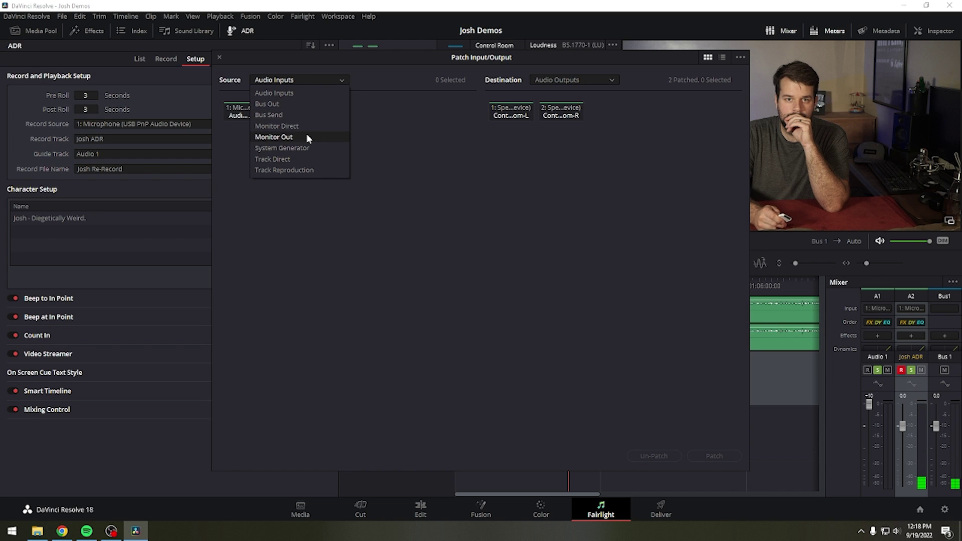
pyautogui.click(295, 148)
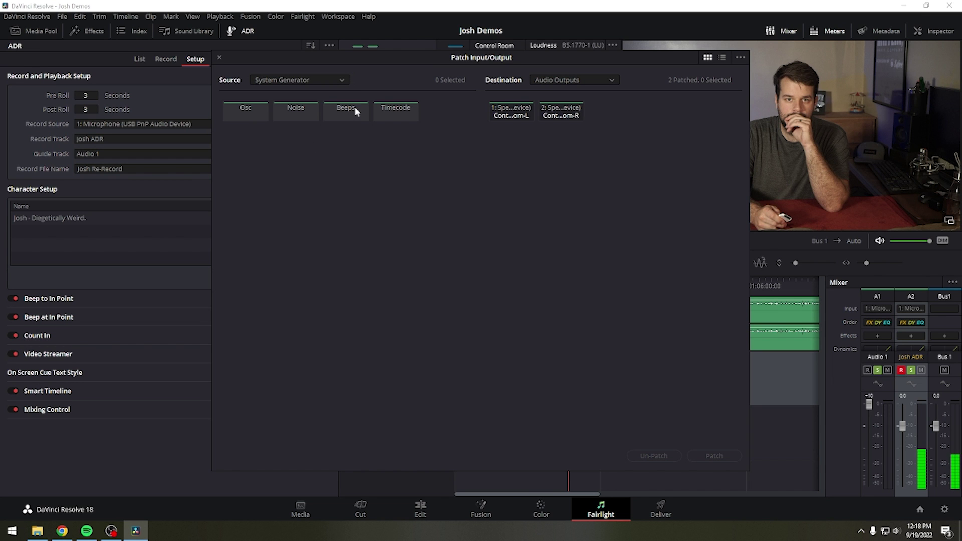
pyautogui.click(551, 80)
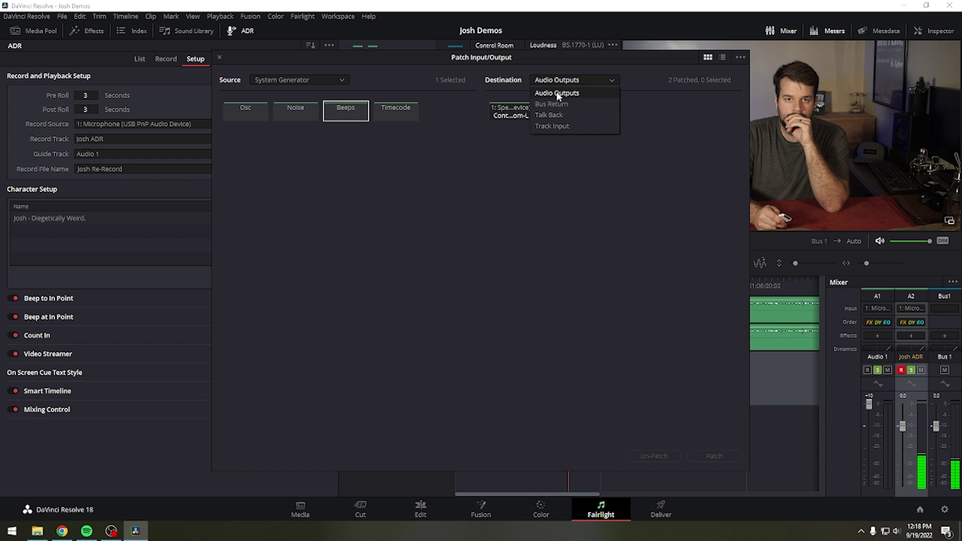
pyautogui.click(556, 92)
pyautogui.click(511, 113)
pyautogui.click(561, 115)
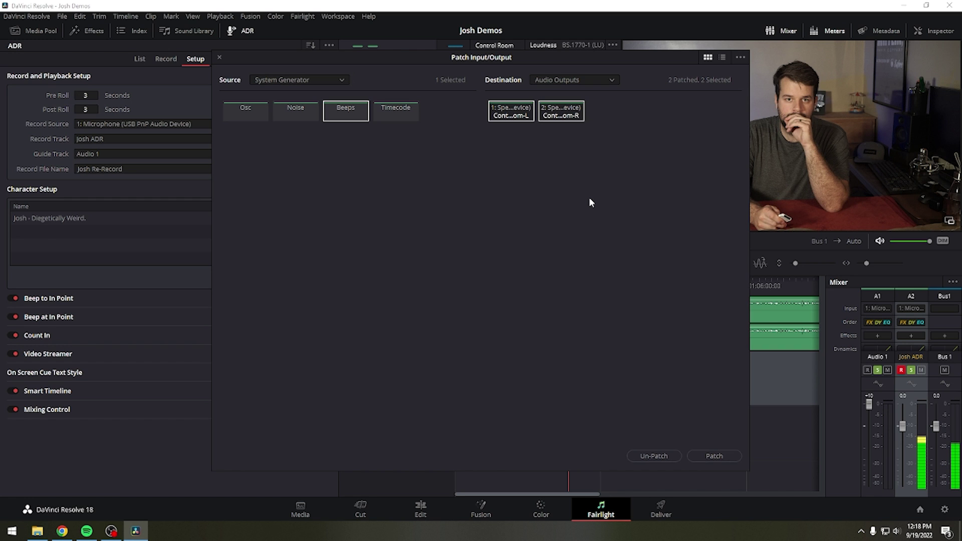
pyautogui.click(714, 456)
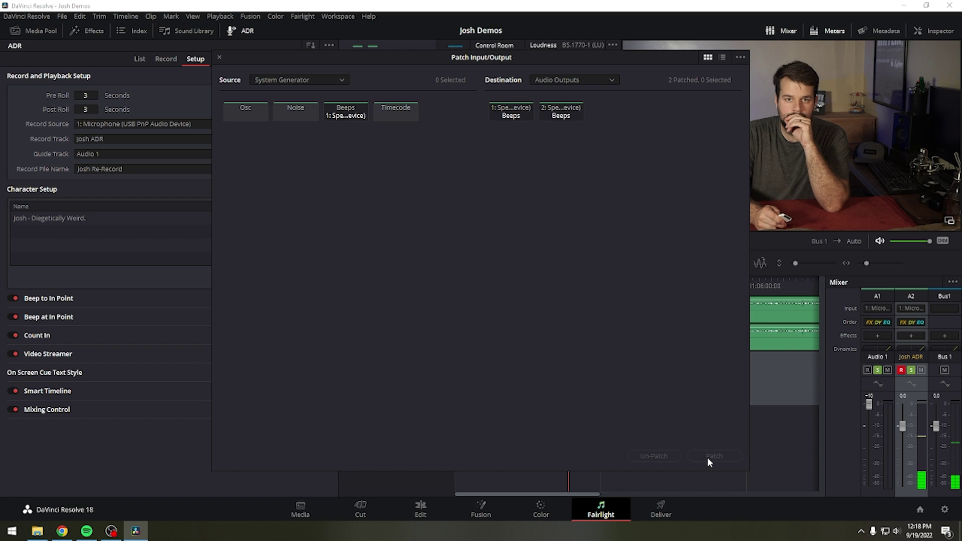
pyautogui.click(219, 58)
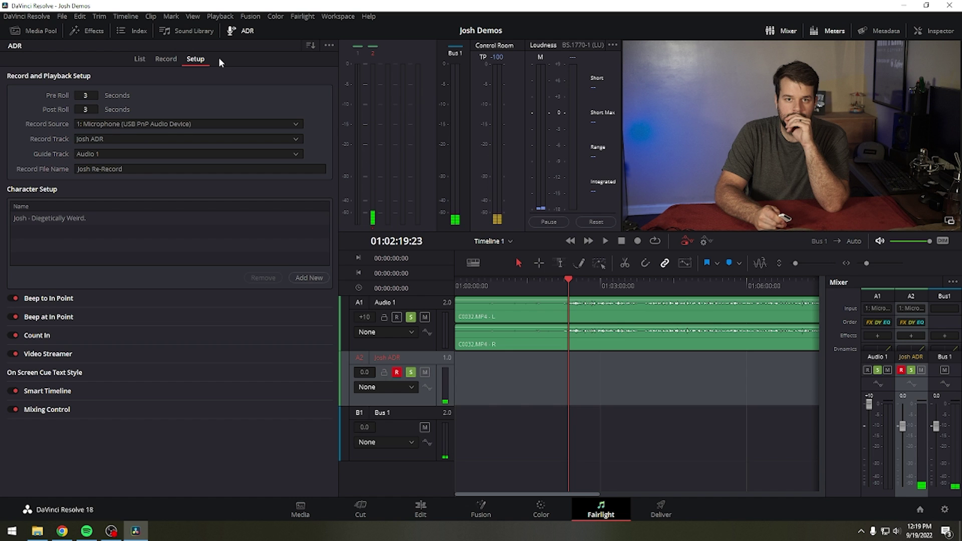
# Step: Look over the ADR List and Record views, then return to Setup
pyautogui.click(140, 59)
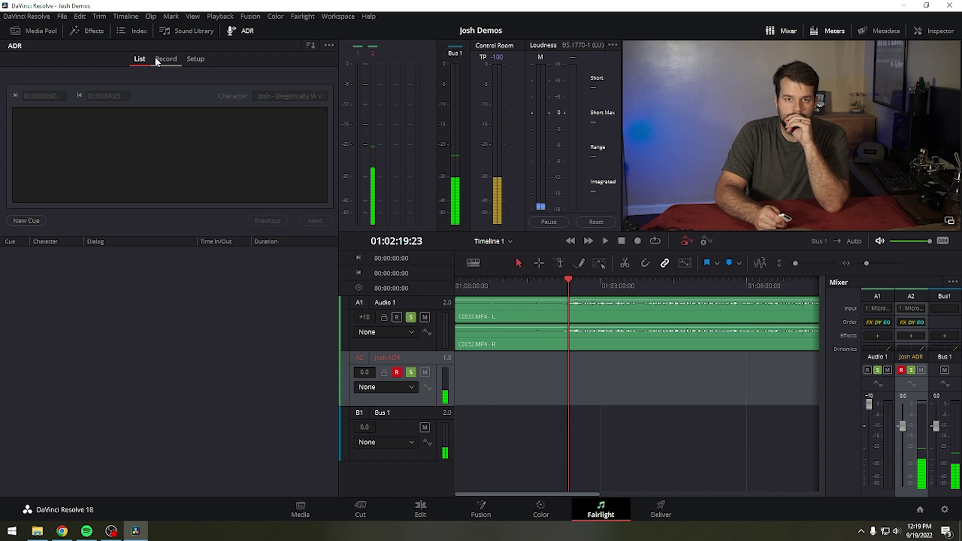
pyautogui.click(159, 59)
pyautogui.click(197, 59)
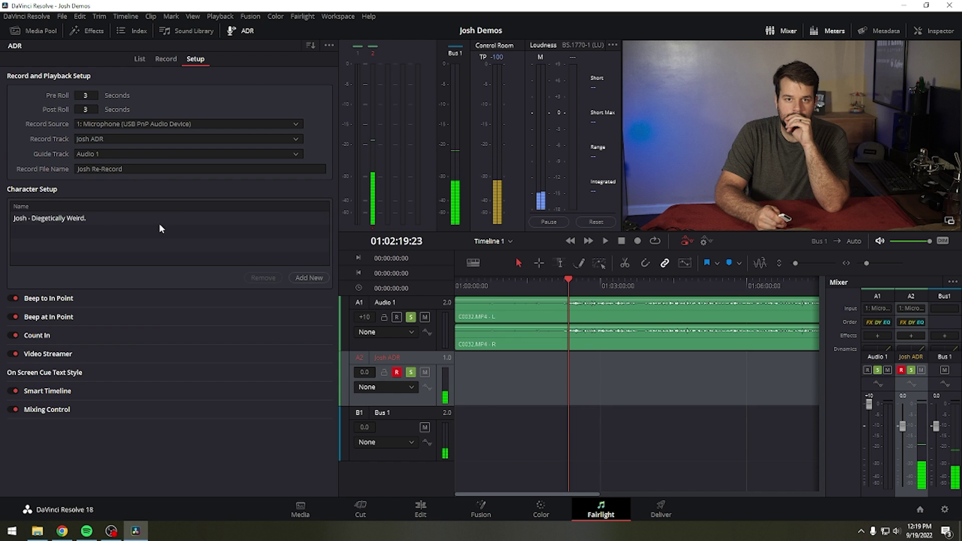
# Step: Add a new character named 'Jim - Diegetically Weird' under Character Setup
pyautogui.click(77, 222)
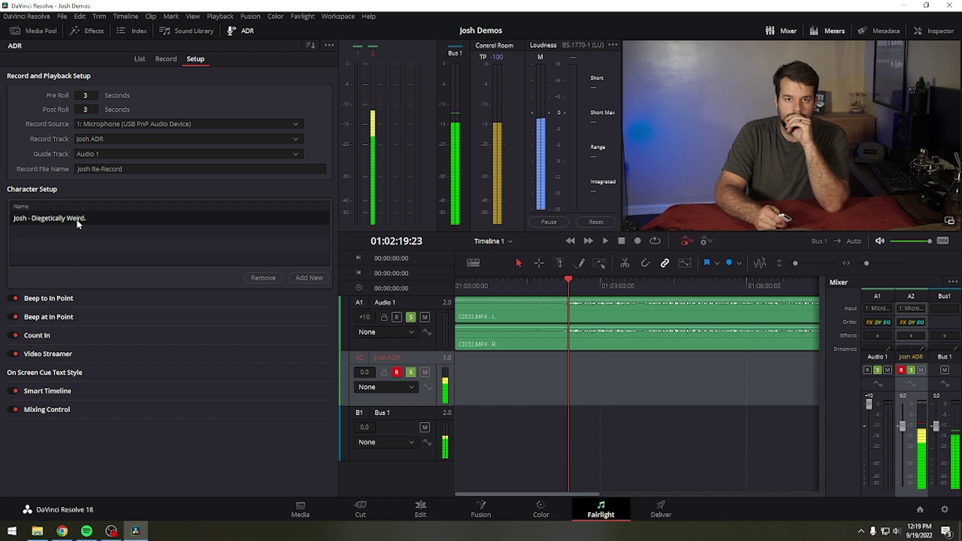
pyautogui.click(310, 277)
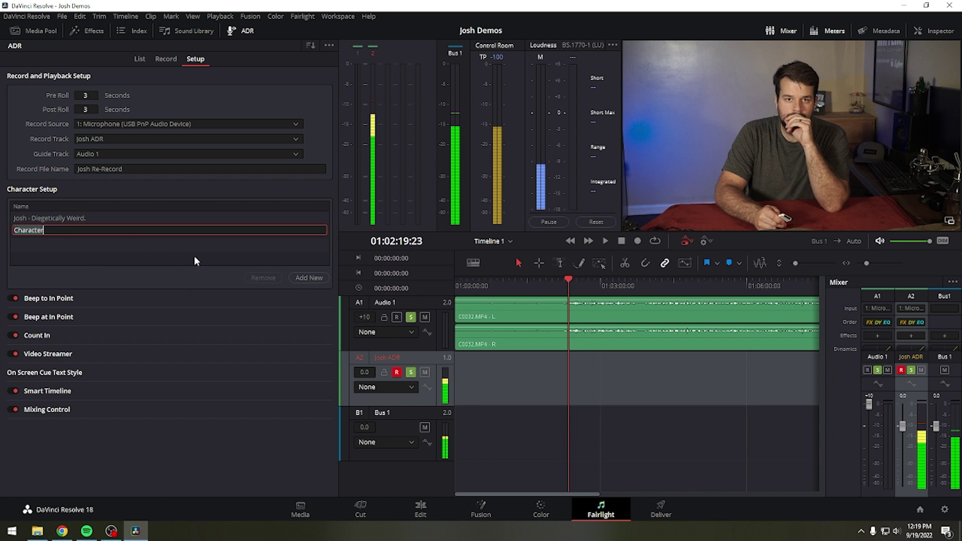
pyautogui.write('Jim')
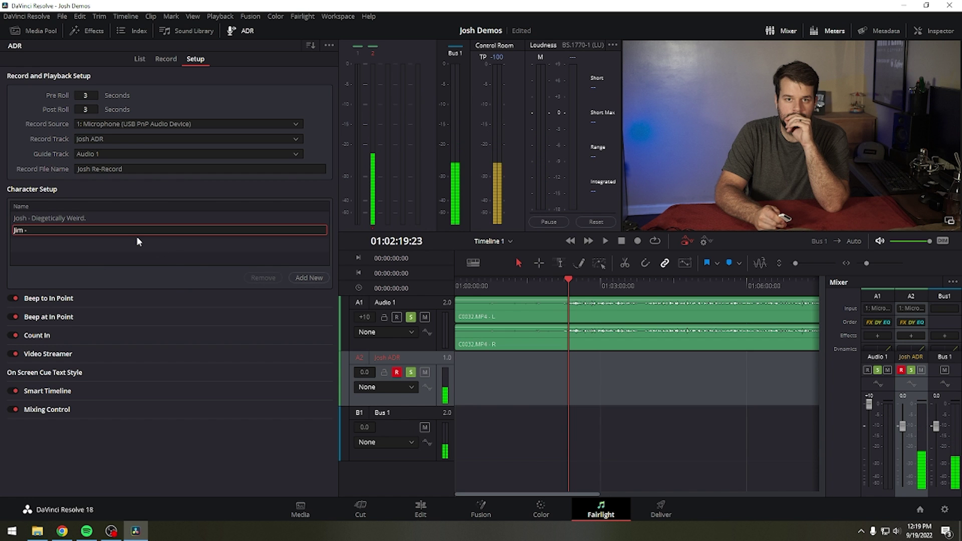
pyautogui.write(' - Diegeti')
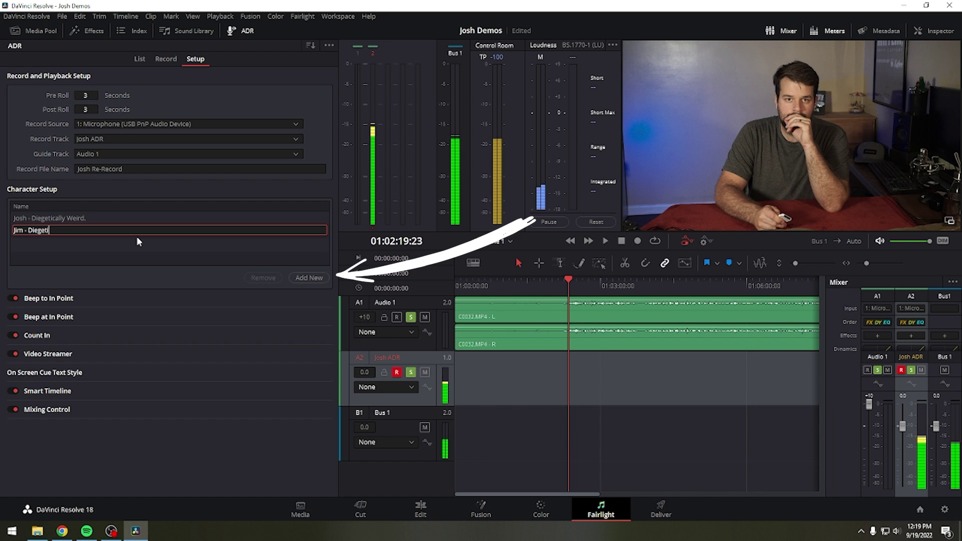
pyautogui.write('cally W')
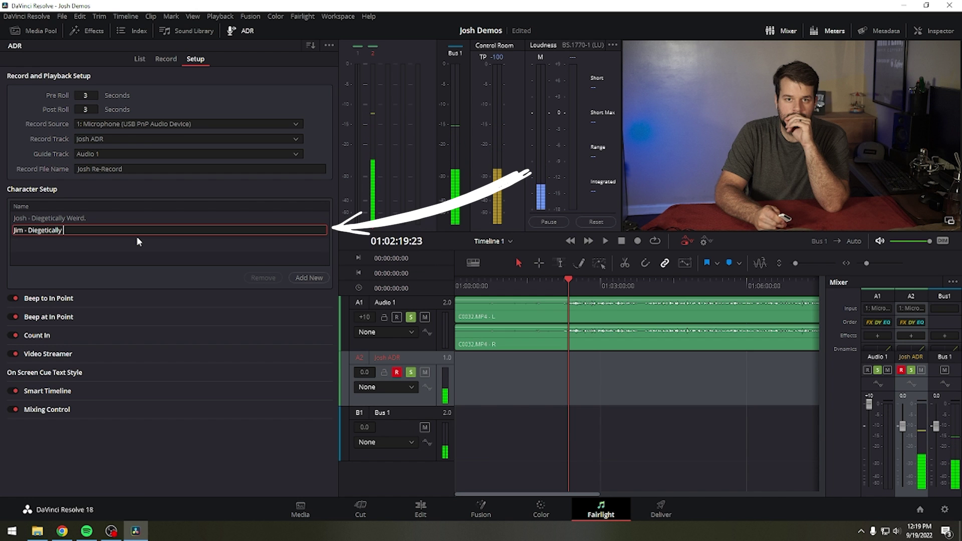
pyautogui.write('eird')
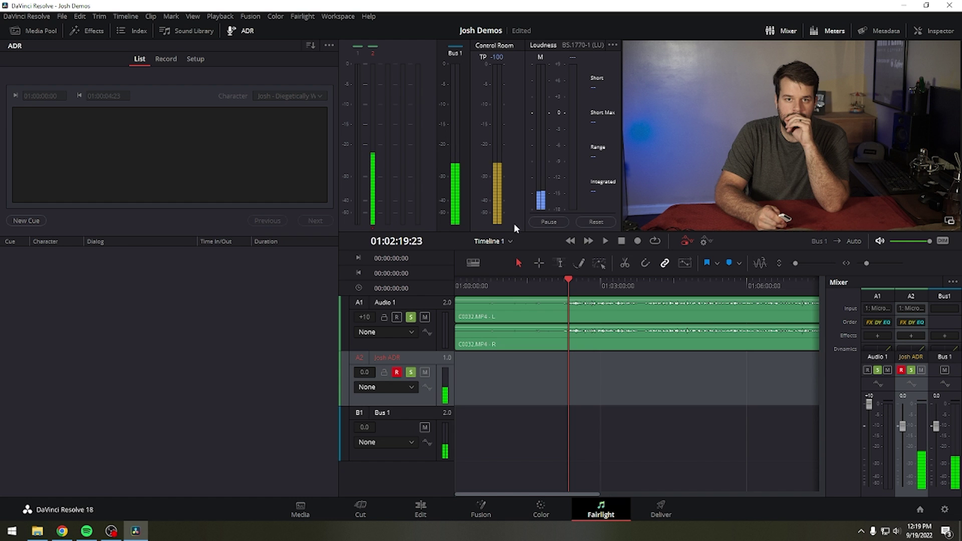
# Step: Create Cue 1 at the playhead with Josh as its character
pyautogui.click(28, 221)
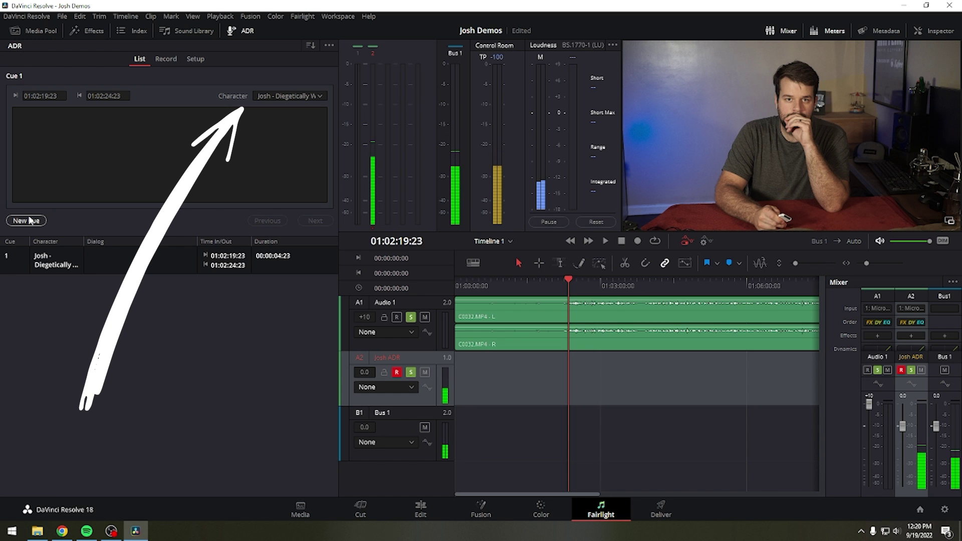
pyautogui.click(319, 97)
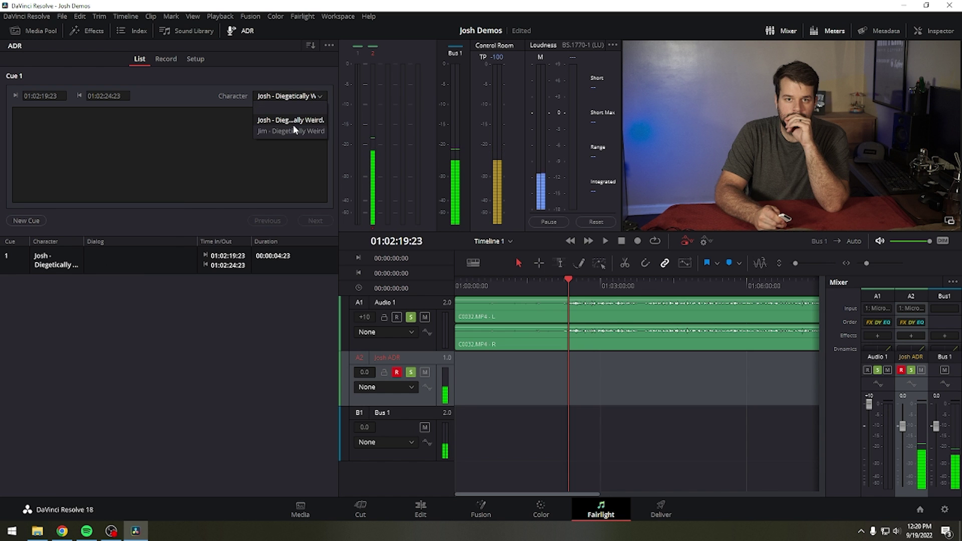
pyautogui.click(209, 95)
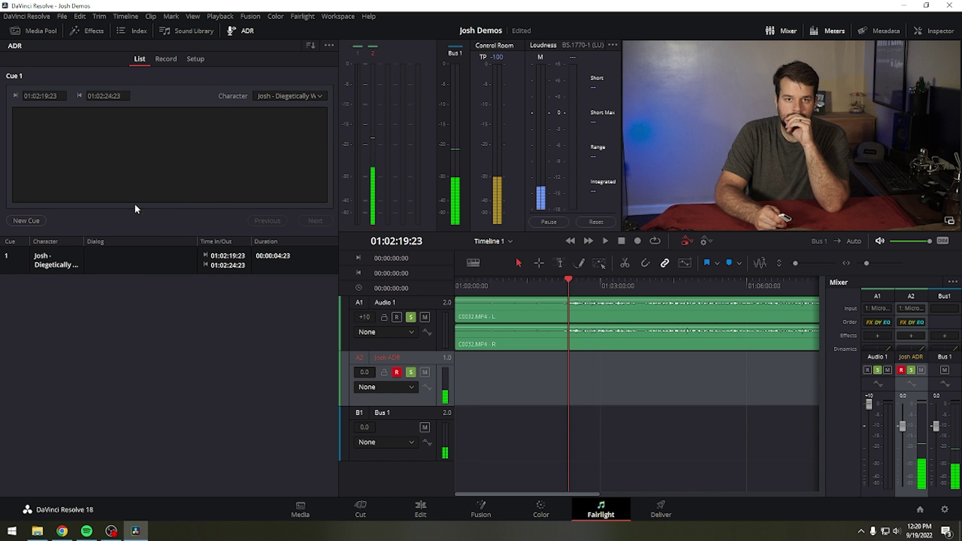
# Step: Come back from the browser's script document and bring up paste options in the Dialog box
pyautogui.click(109, 153)
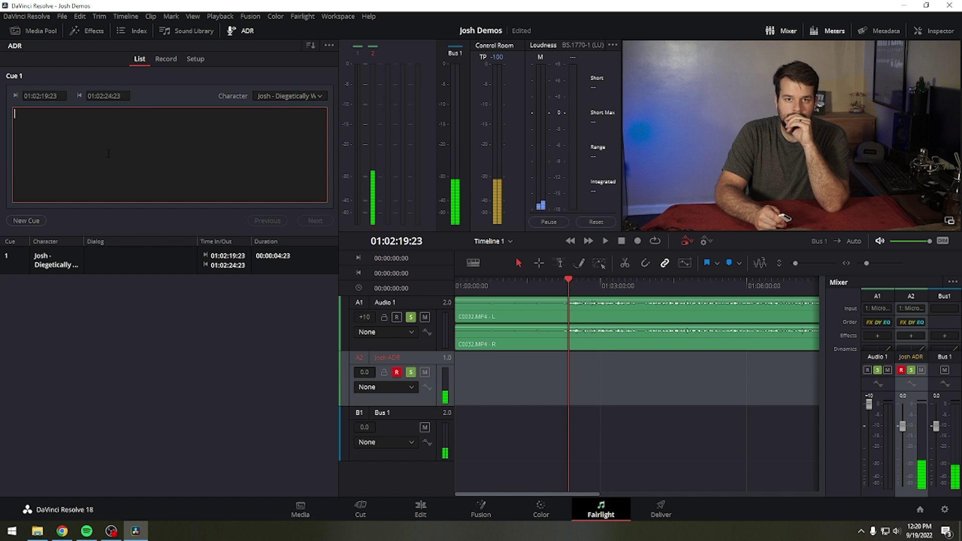
pyautogui.click(62, 531)
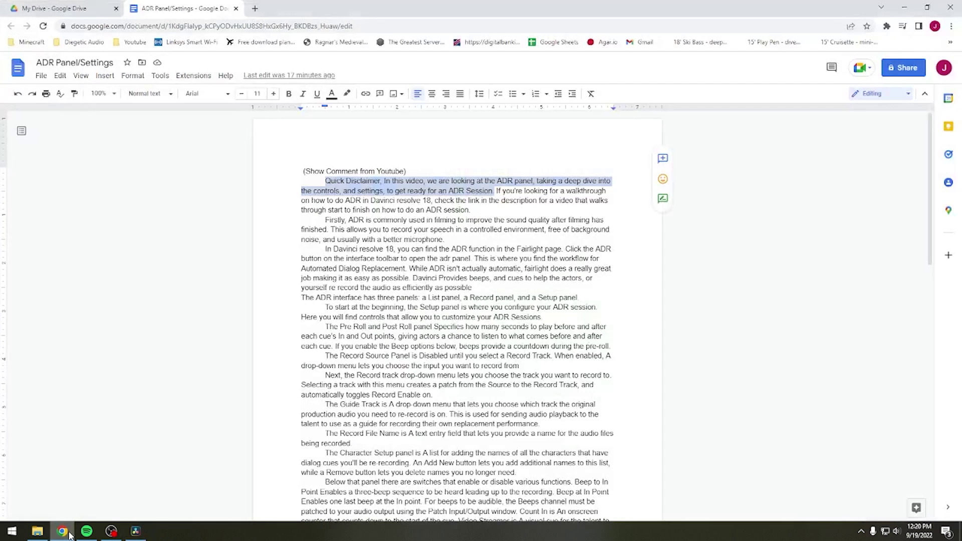
pyautogui.click(62, 531)
pyautogui.rightClick(128, 170)
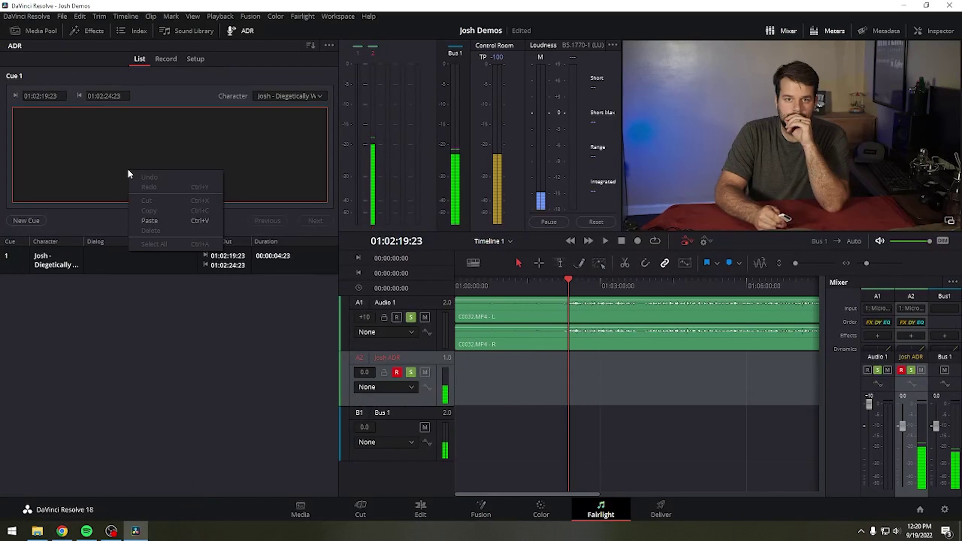
# Step: Paste the 'Quick Disclaimer…' script line into Cue 1's dialog and check the text
pyautogui.click(182, 221)
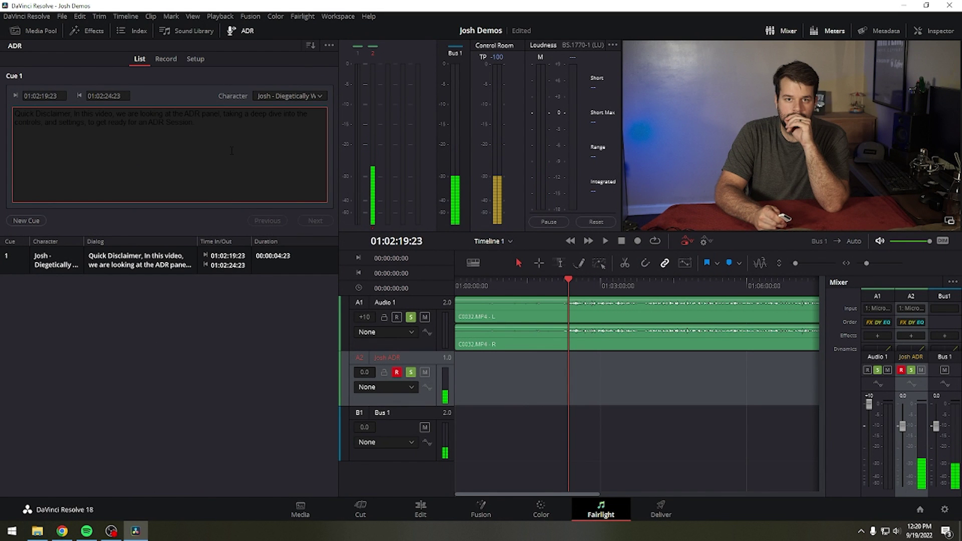
pyautogui.moveTo(230, 128); pyautogui.dragTo(45, 106)
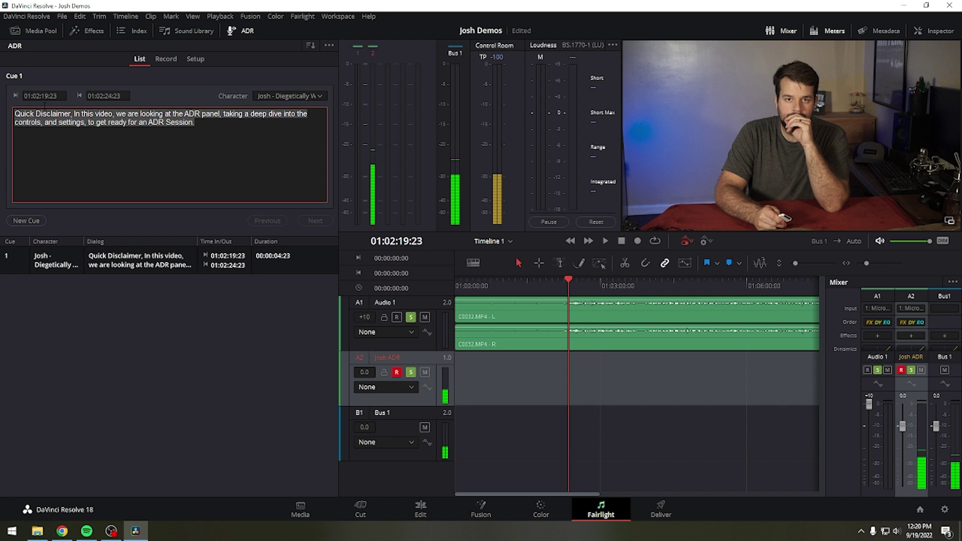
pyautogui.click(209, 127)
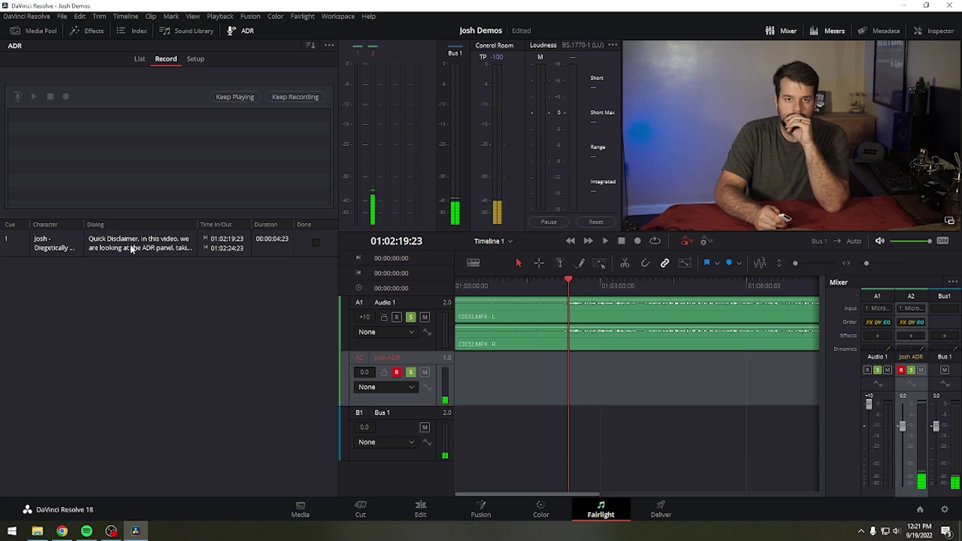
pyautogui.click(329, 45)
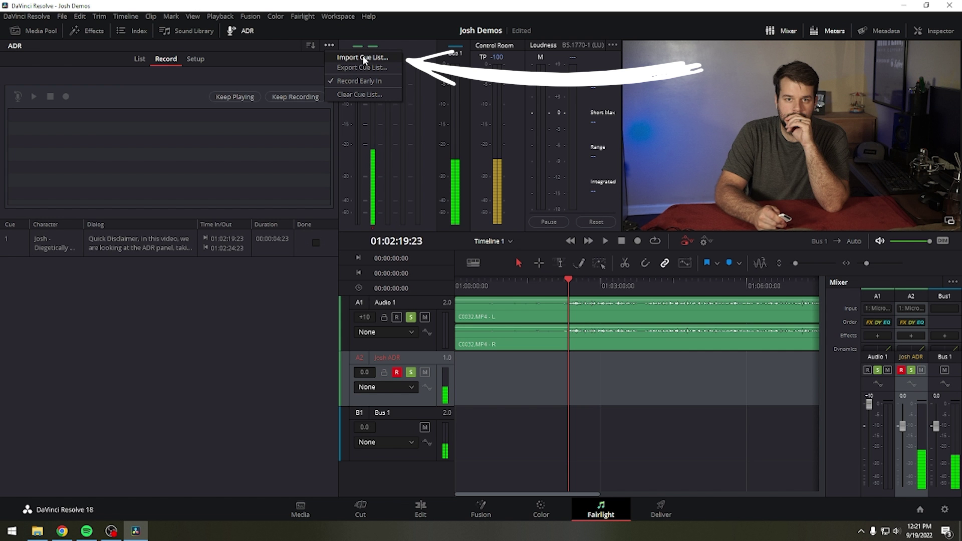
pyautogui.click(161, 317)
pyautogui.click(143, 245)
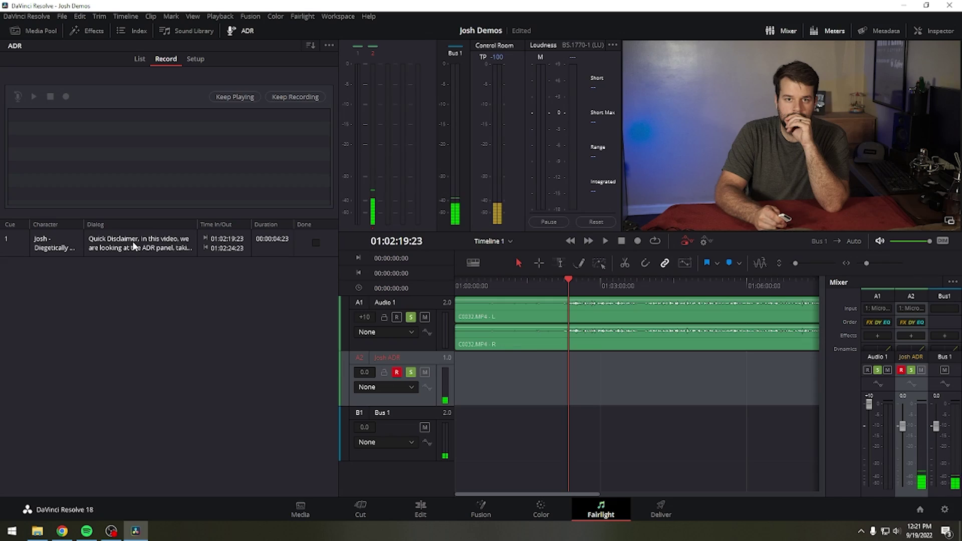
pyautogui.click(328, 45)
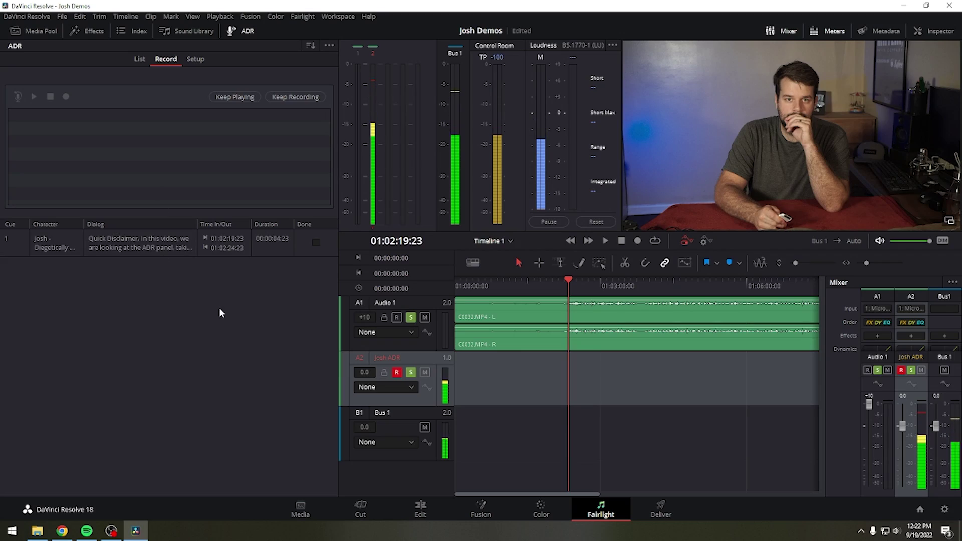
# Step: Load Cue 1 in the Record tab and start recording from the pre-roll
pyautogui.click(166, 245)
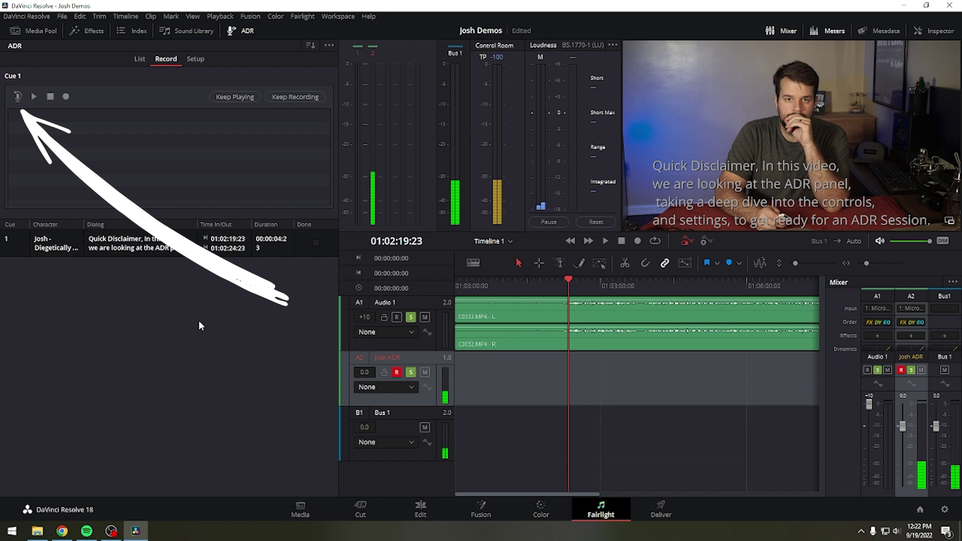
pyautogui.click(19, 97)
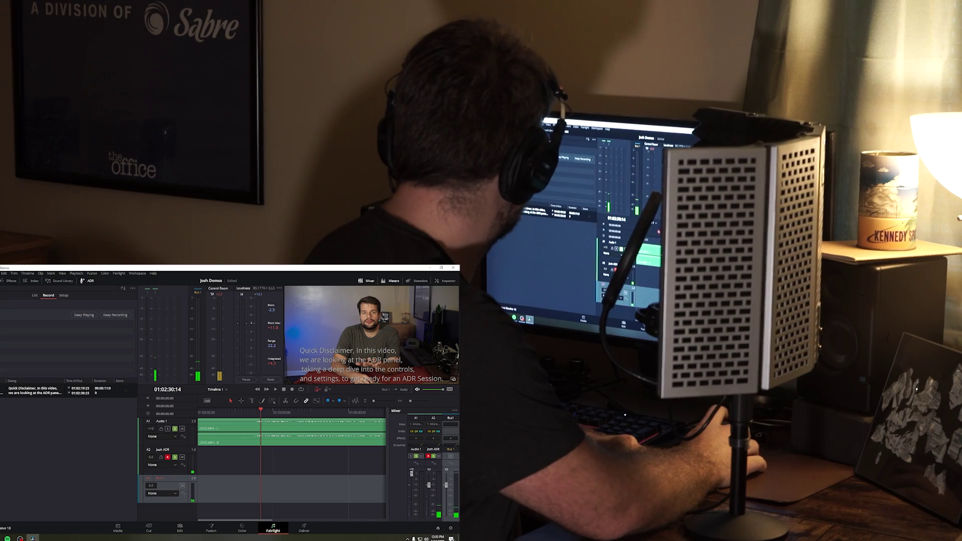
# Step: Record Take 1 as Josh Re-Record_001.wav, then begin the next take
pyautogui.click(0, 319)
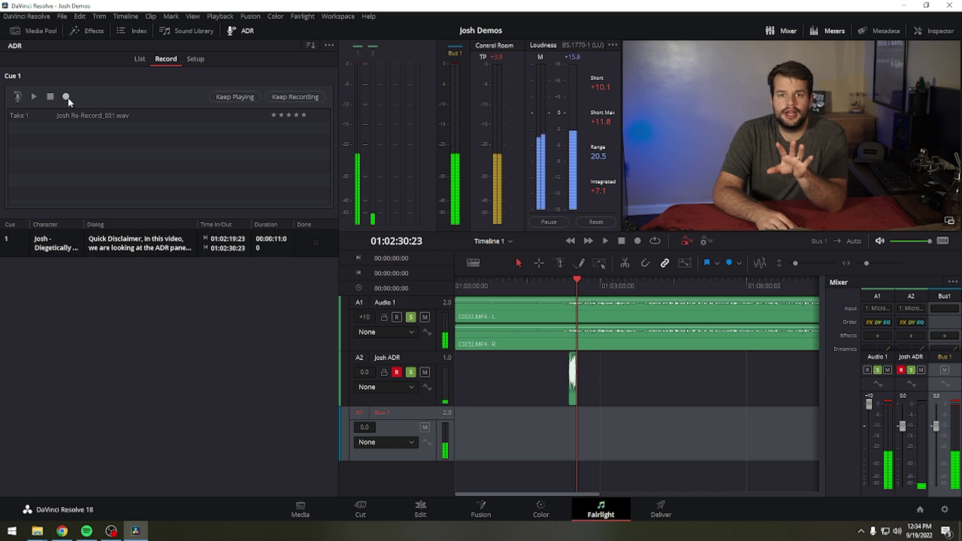
pyautogui.click(67, 97)
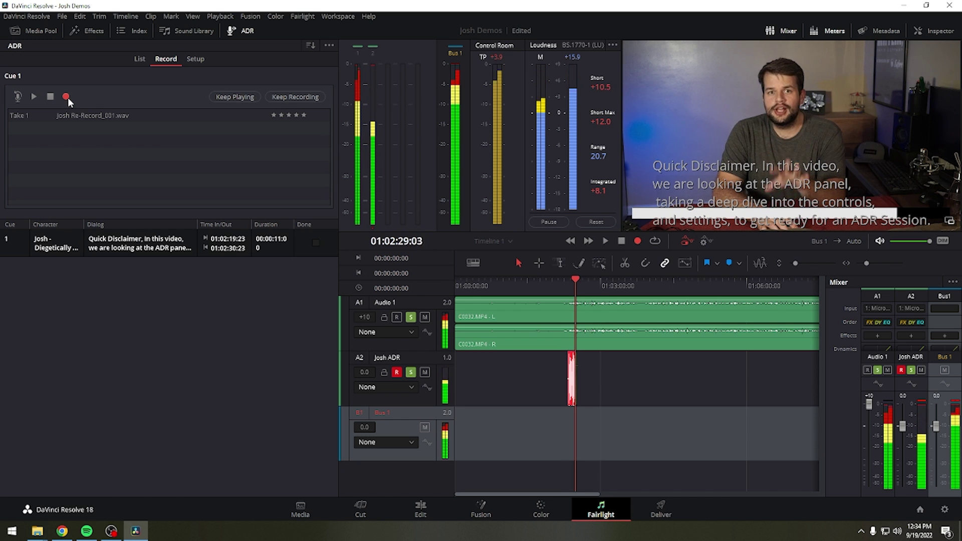
# Step: Stop Take 2, record Take 3, and select Take 3 in the takes list
pyautogui.click(50, 96)
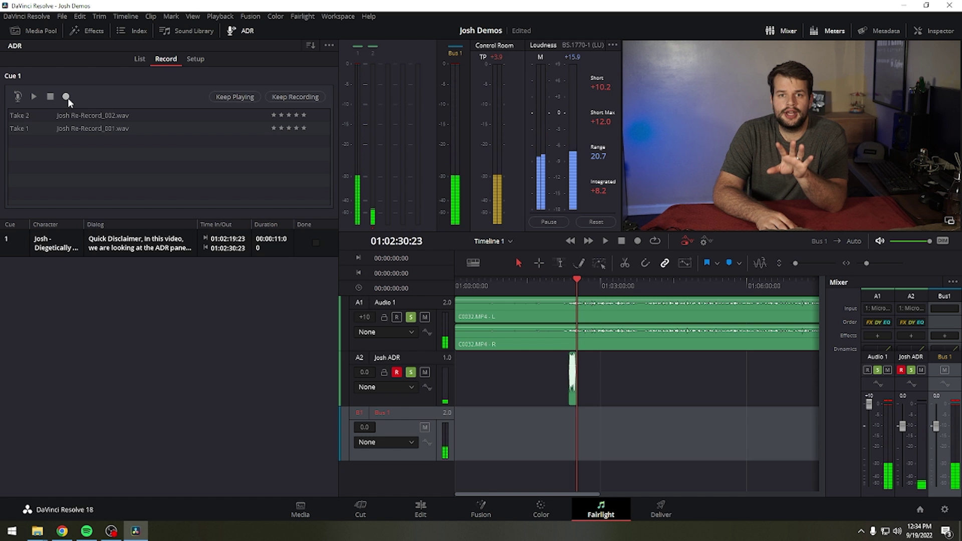
pyautogui.click(68, 98)
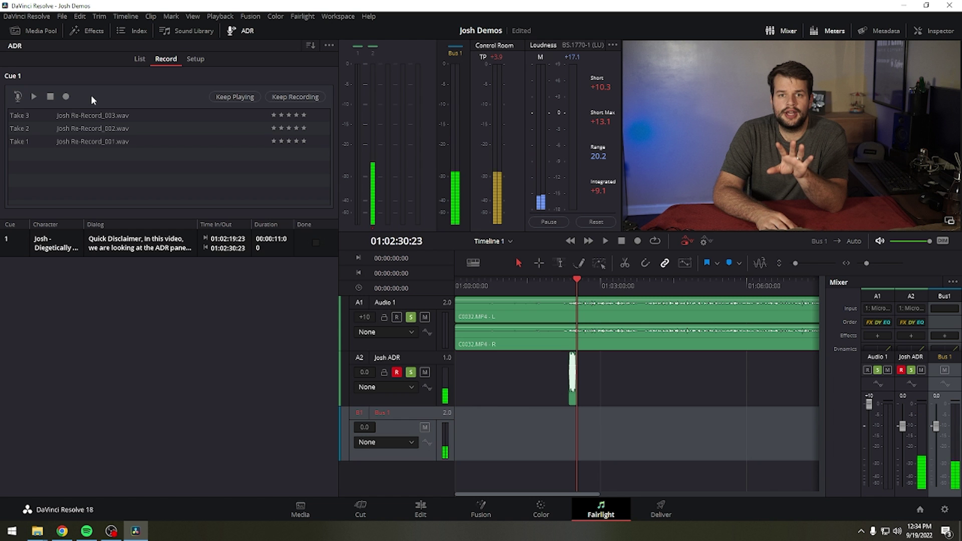
pyautogui.click(125, 117)
# Step: With the playhead at 01:02:23:01, rate Takes 2 and 1 four stars each and finish the cue's rating
pyautogui.click(570, 286)
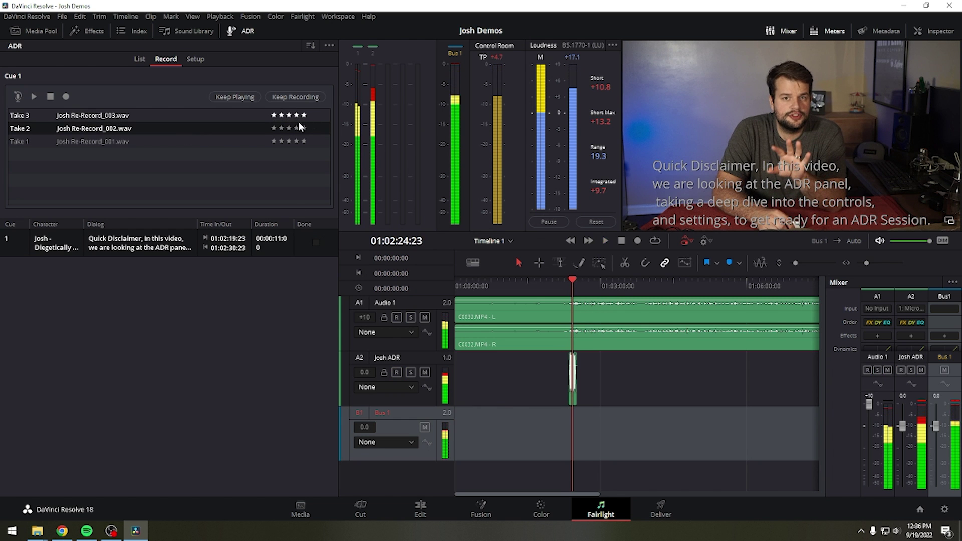
pyautogui.click(300, 128)
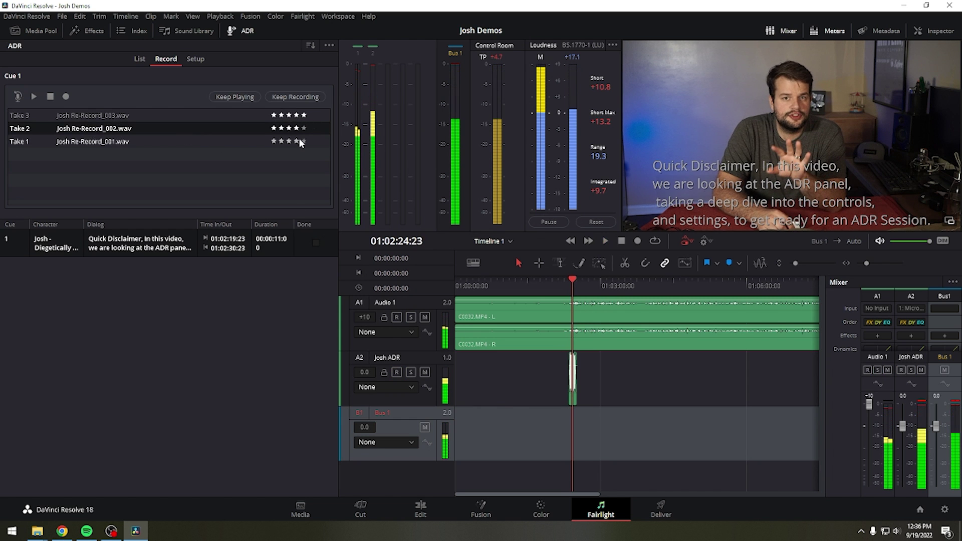
pyautogui.click(300, 141)
pyautogui.click(301, 190)
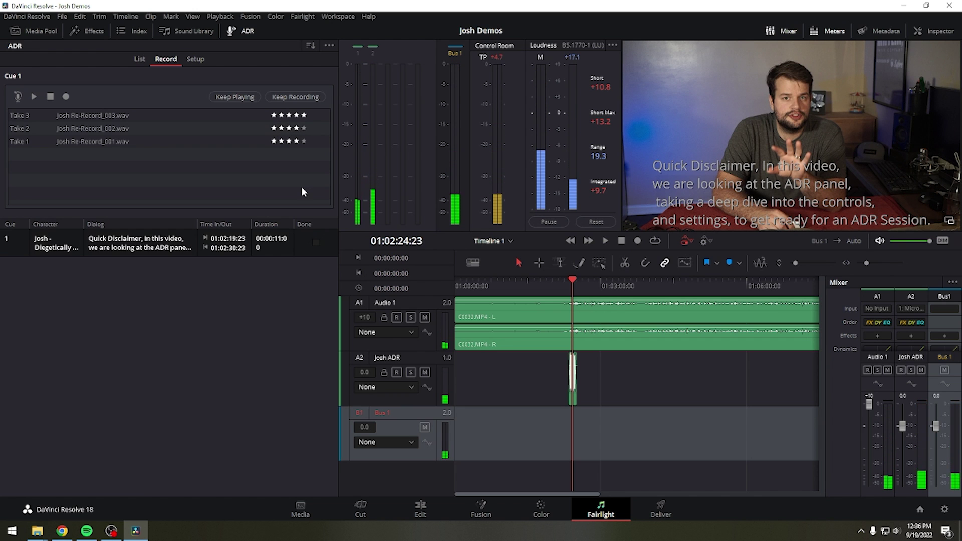